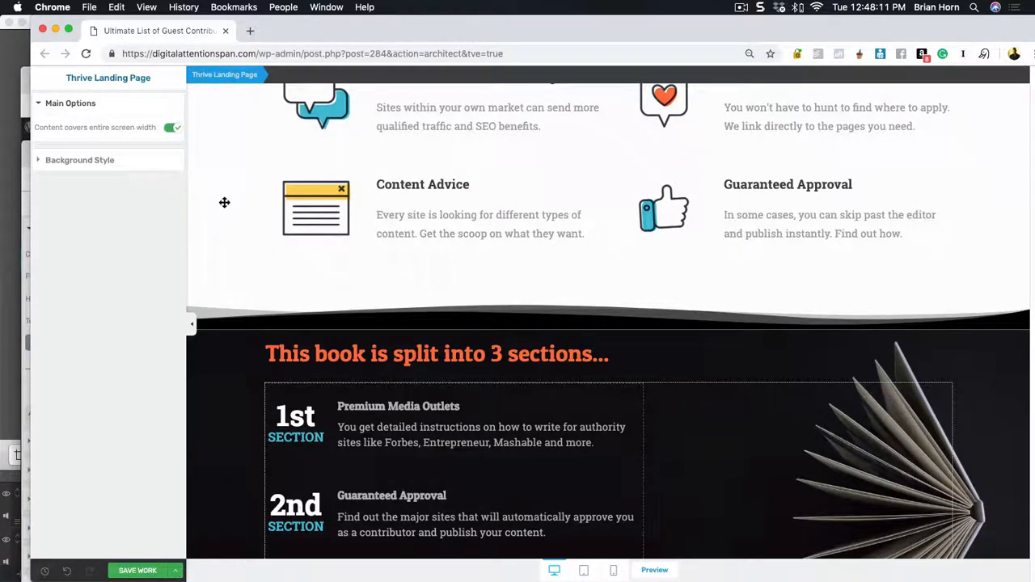
Select the white features background section and set its bottom edge decoration to None.
left_click(224, 202)
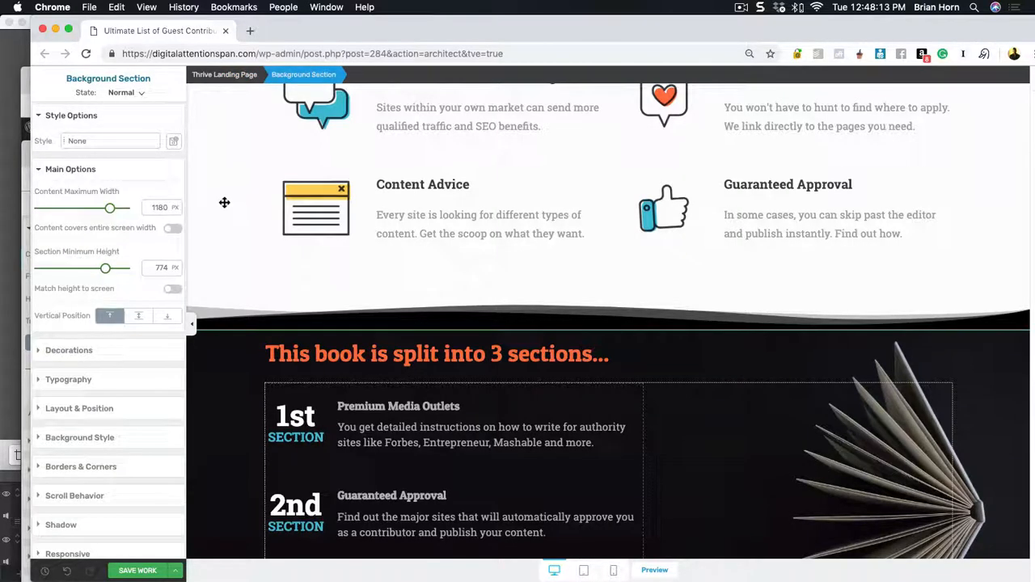
left_click(38, 169)
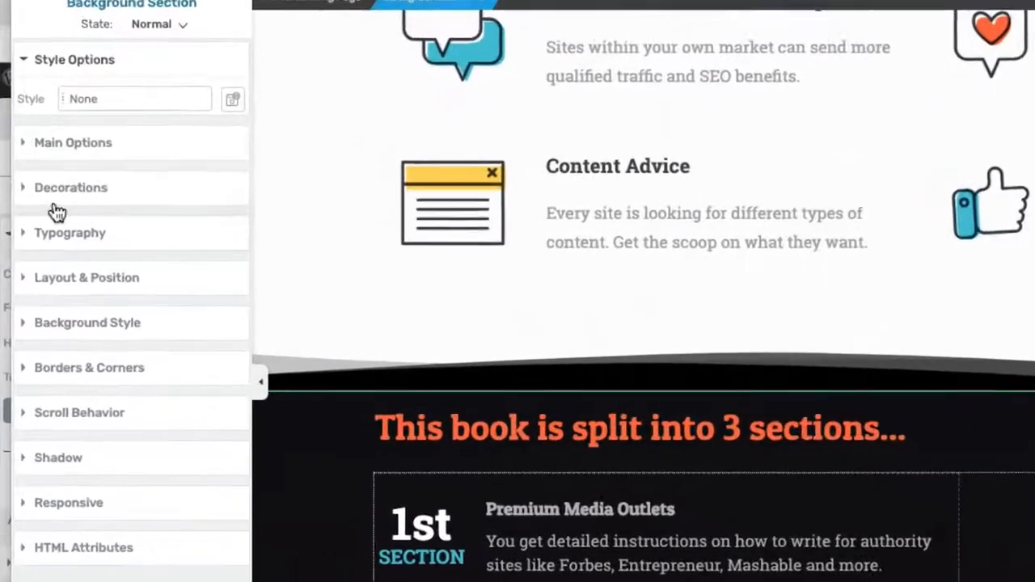
left_click(20, 192)
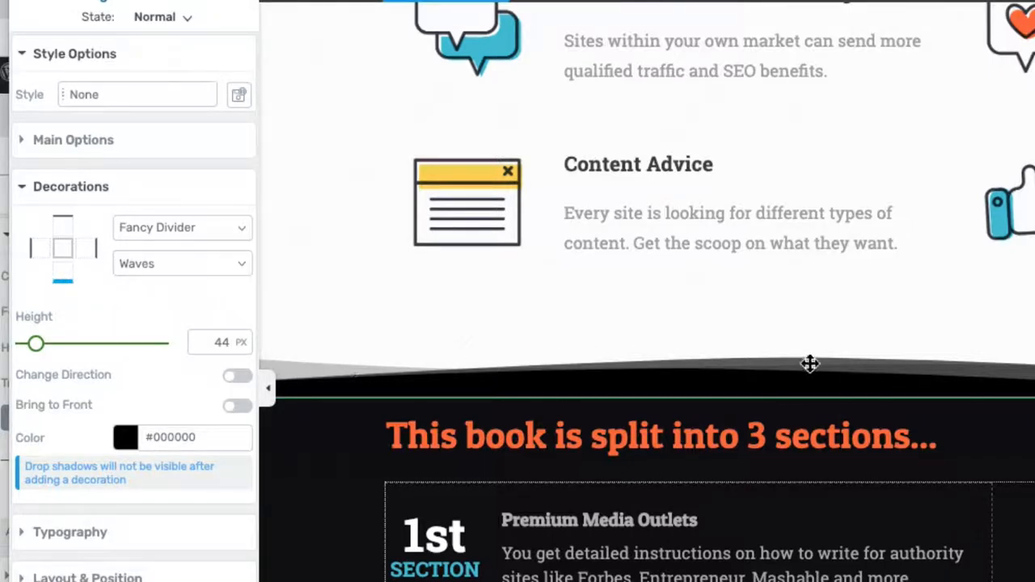
left_click(244, 229)
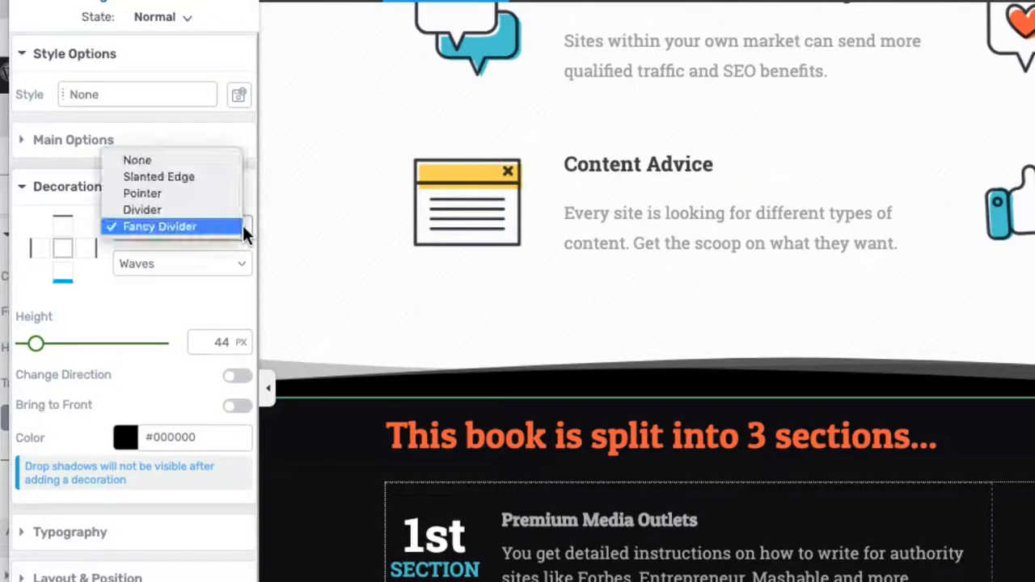
left_click(204, 163)
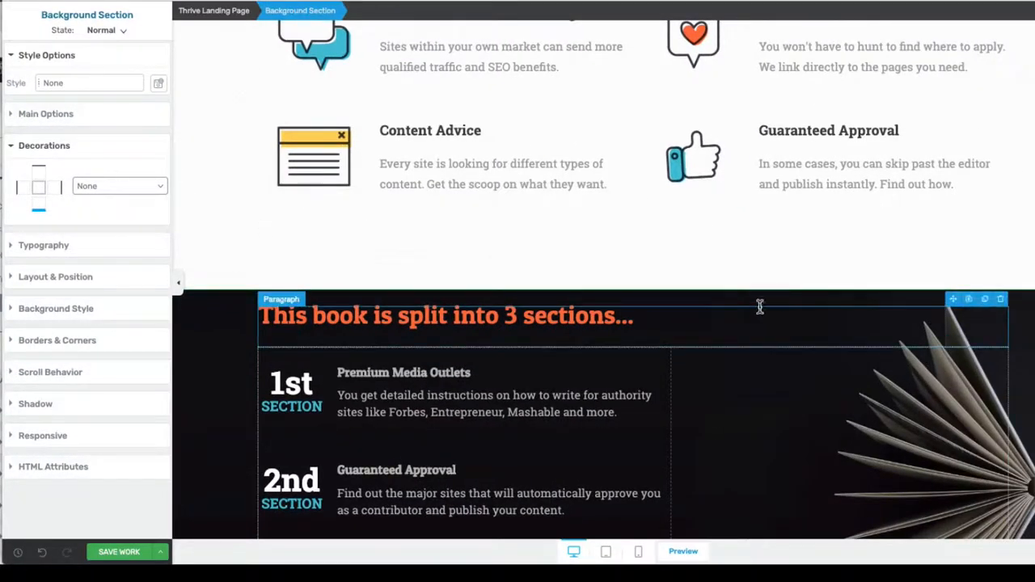
Apply a Slanted Edge decoration to the section's bottom with reversed direction and 6% tilt, and compare it with the blue call-to-action section.
left_click(161, 187)
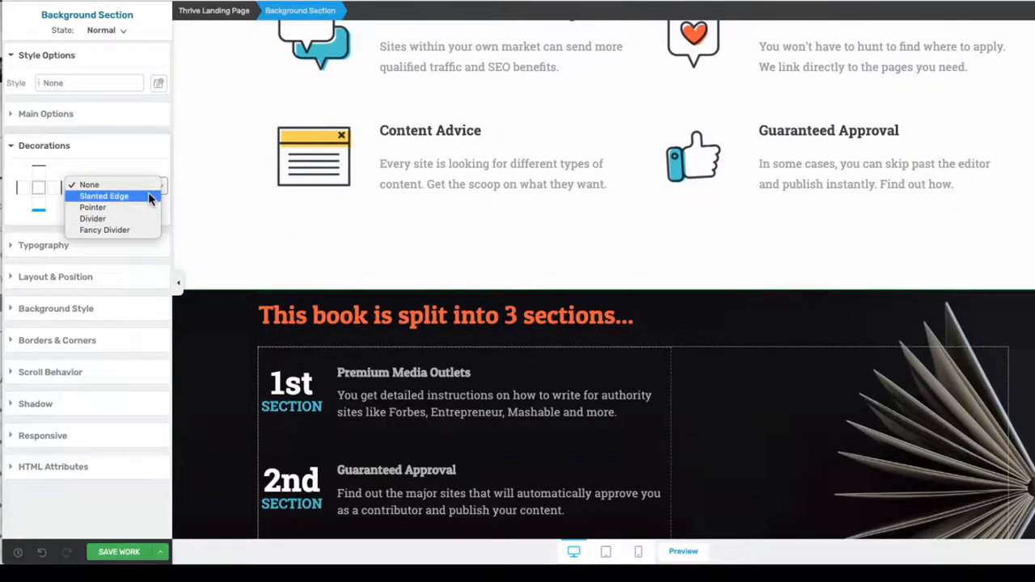
left_click(150, 197)
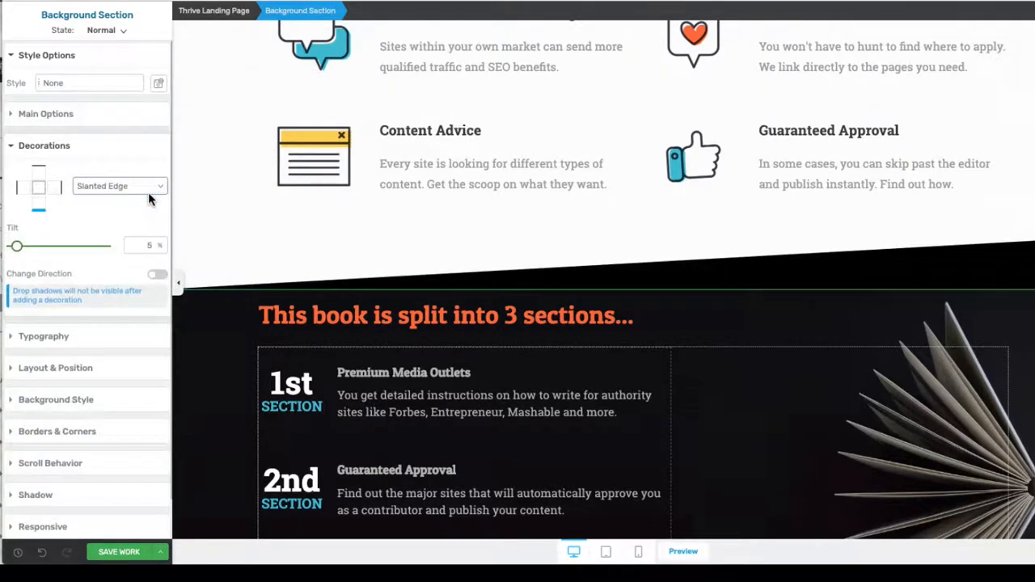
mouse_move(16, 246)
left_mouse_down()
mouse_move(39, 248)
mouse_move(21, 251)
left_mouse_up()
left_click(155, 278)
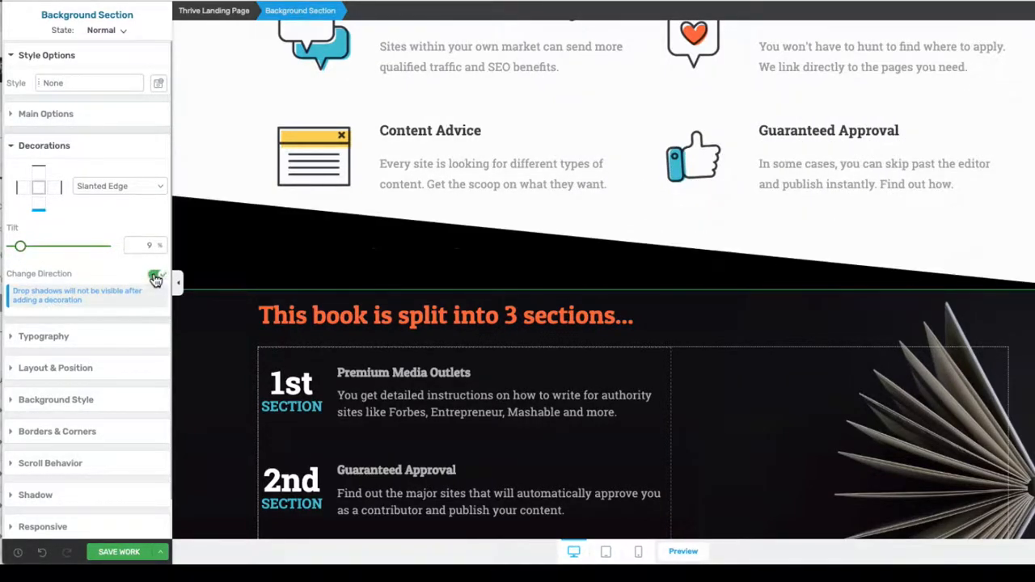
mouse_move(25, 252)
left_mouse_down()
mouse_move(41, 249)
mouse_move(19, 254)
left_mouse_up()
scroll(296, 282, "down", 7)
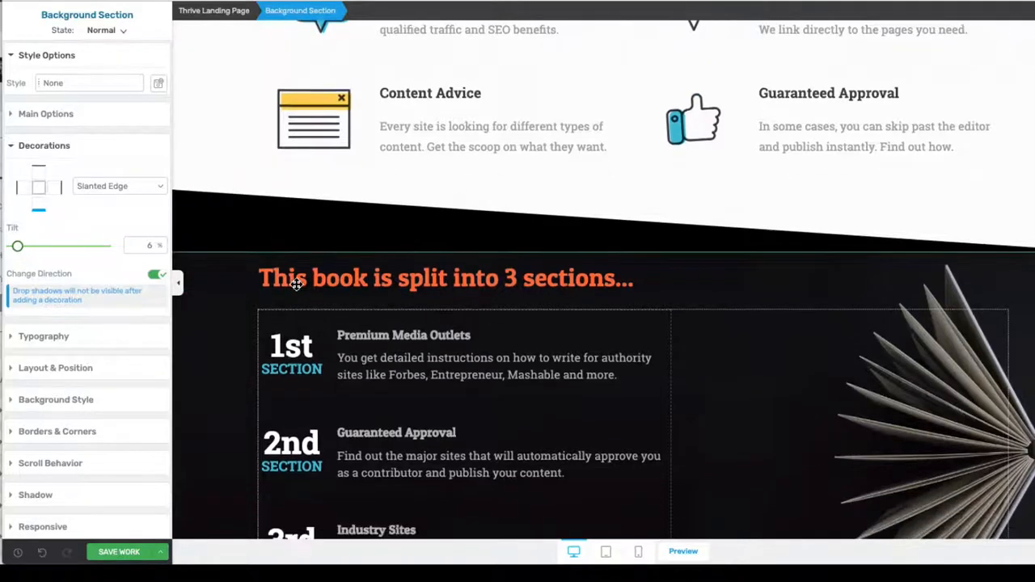
scroll(296, 282, "down", 2)
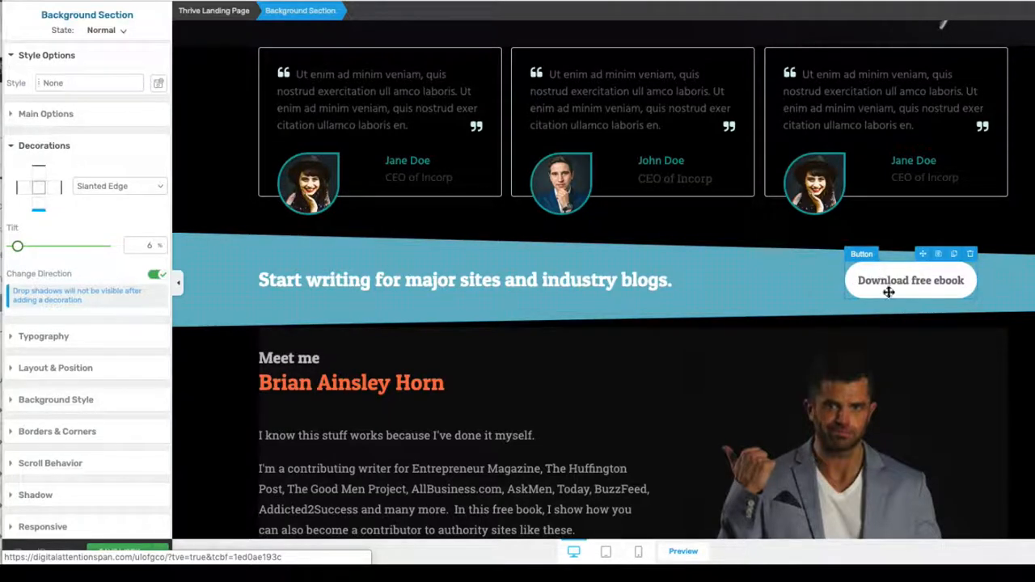
scroll(549, 263, "up", 1)
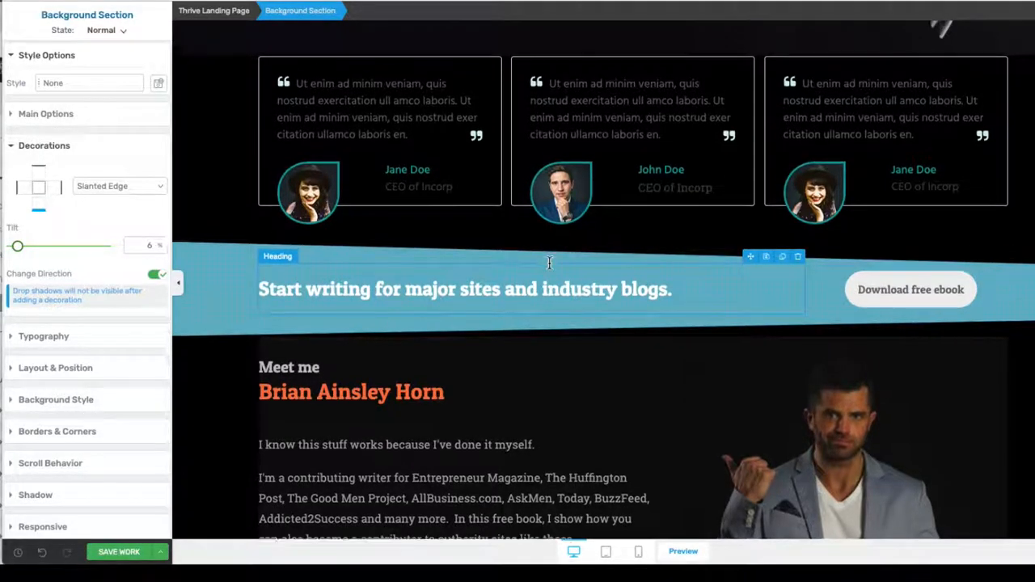
scroll(549, 263, "up", 10)
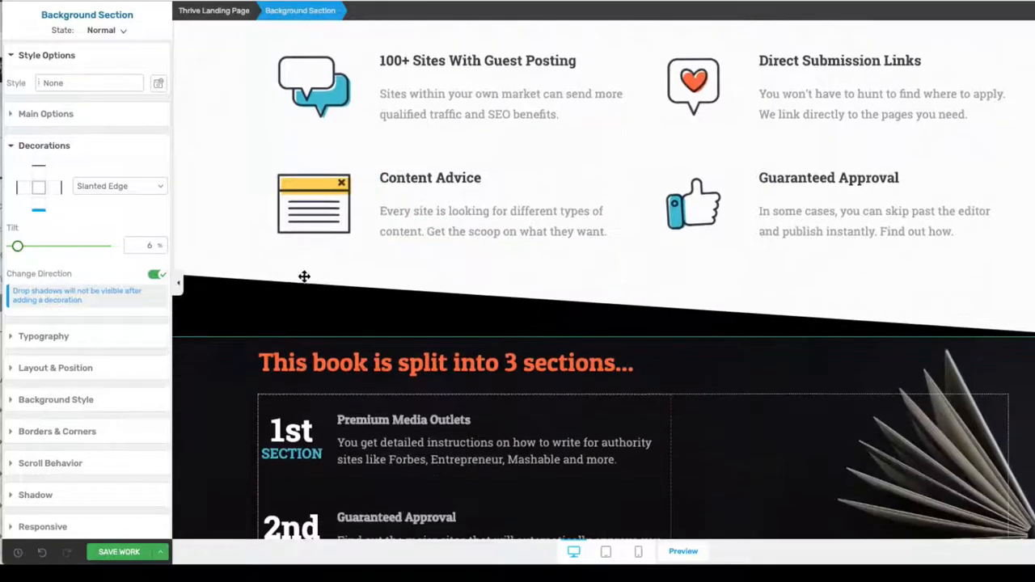
scroll(256, 261, "down", 1)
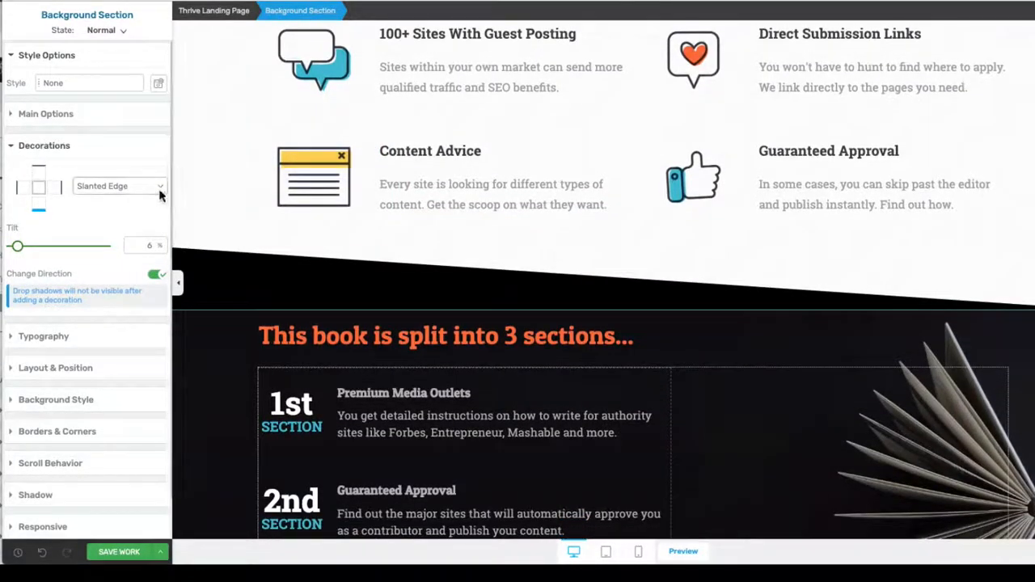
Try a Pointer decoration on the section's bottom edge with Invert turned off.
left_click(161, 190)
left_click(153, 196)
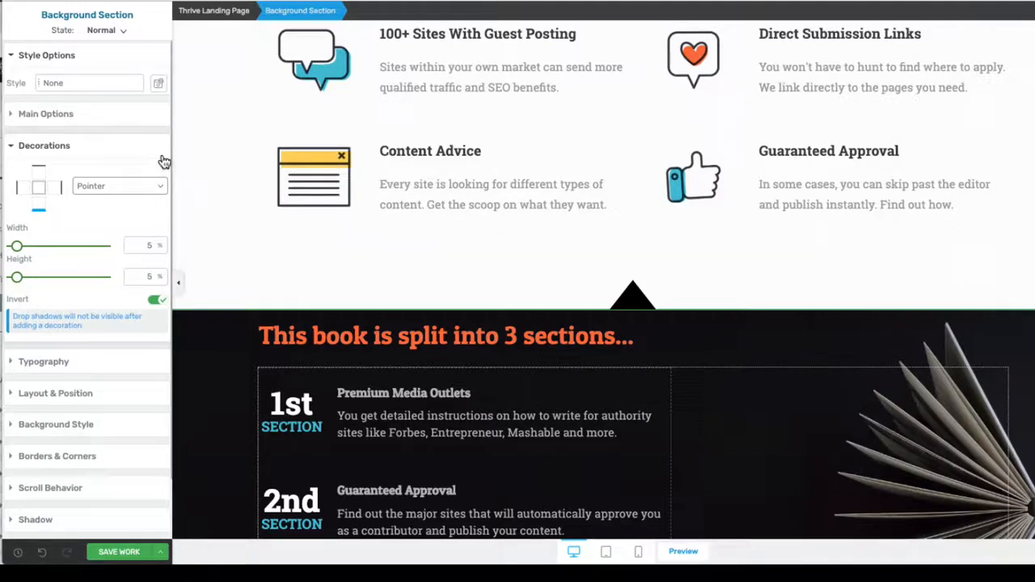
left_click(158, 300)
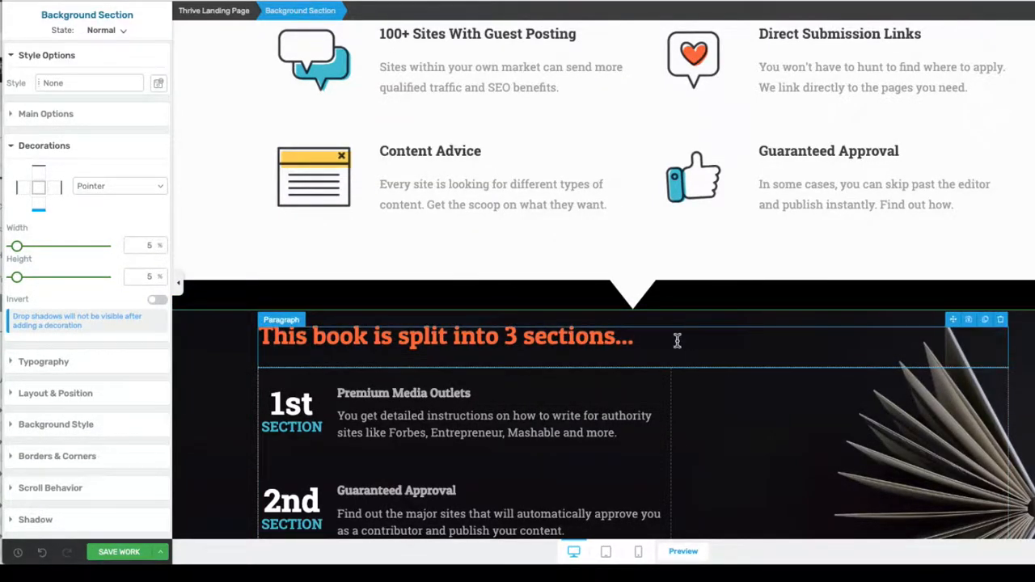
Try a Divider decoration on the bottom edge in the triangle style and the scalloped style, 9% wide and 2% high.
left_click(160, 187)
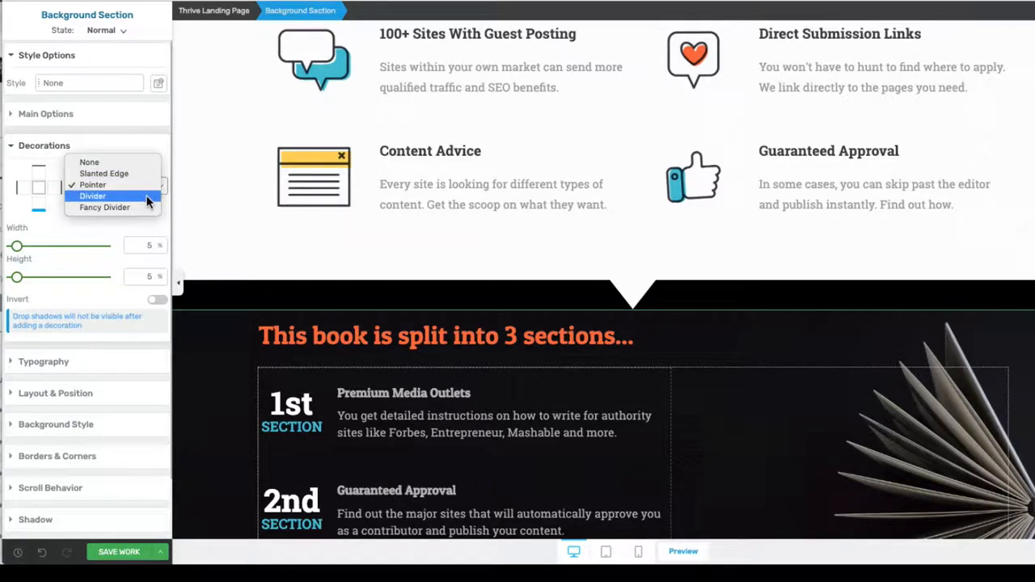
left_click(147, 197)
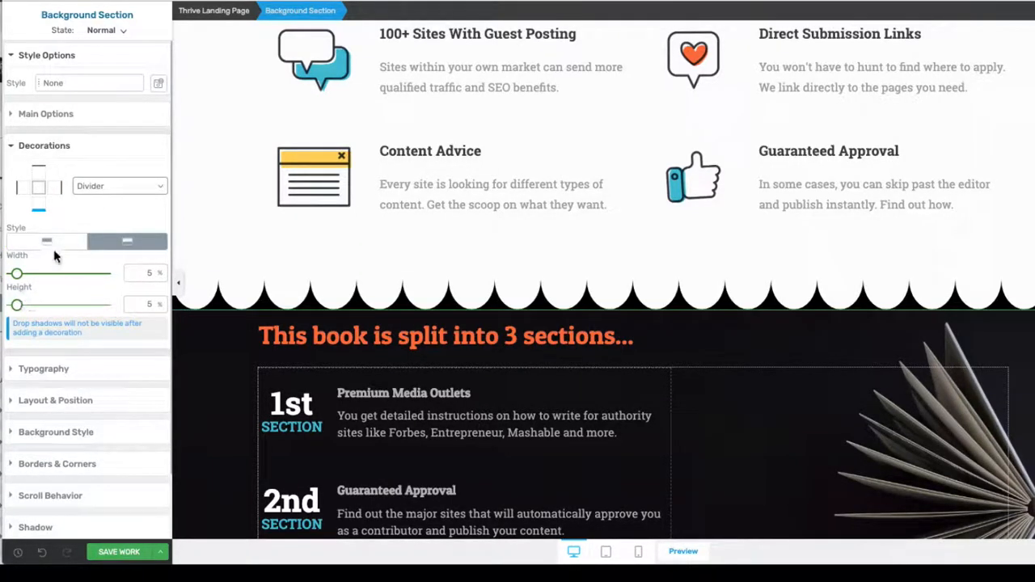
left_click(48, 242)
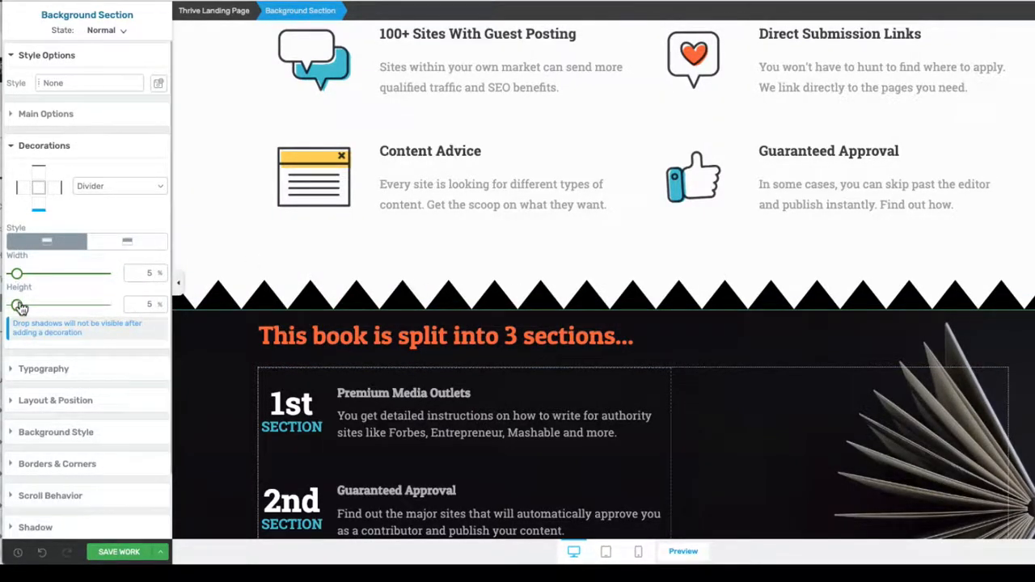
mouse_move(17, 304)
left_mouse_down()
mouse_move(15, 274)
mouse_move(22, 277)
left_mouse_up()
left_click(125, 244)
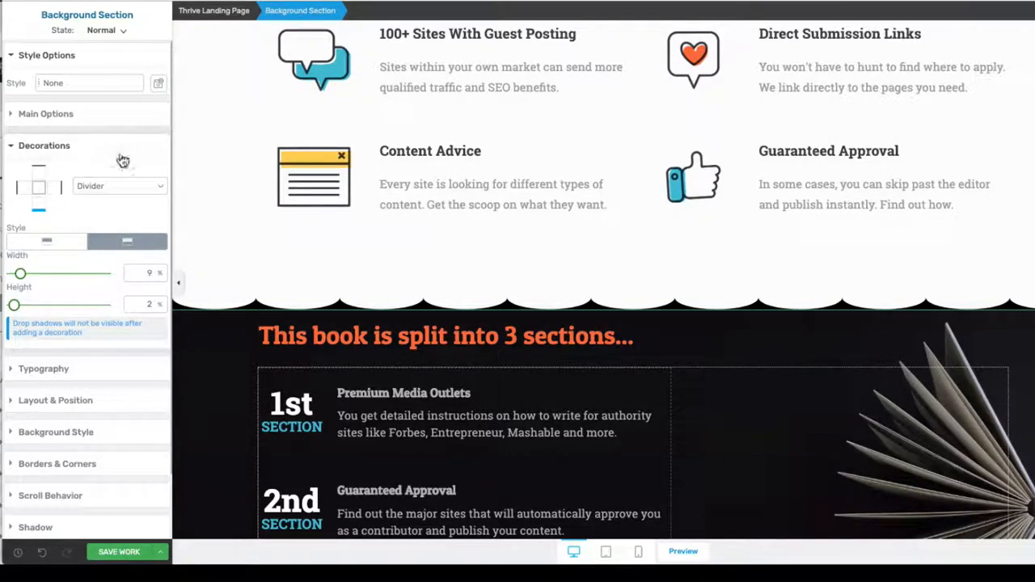
Switch the bottom decoration to a City skyline Fancy Divider, 130 px high, with Change Direction off after trying it on.
left_click(160, 186)
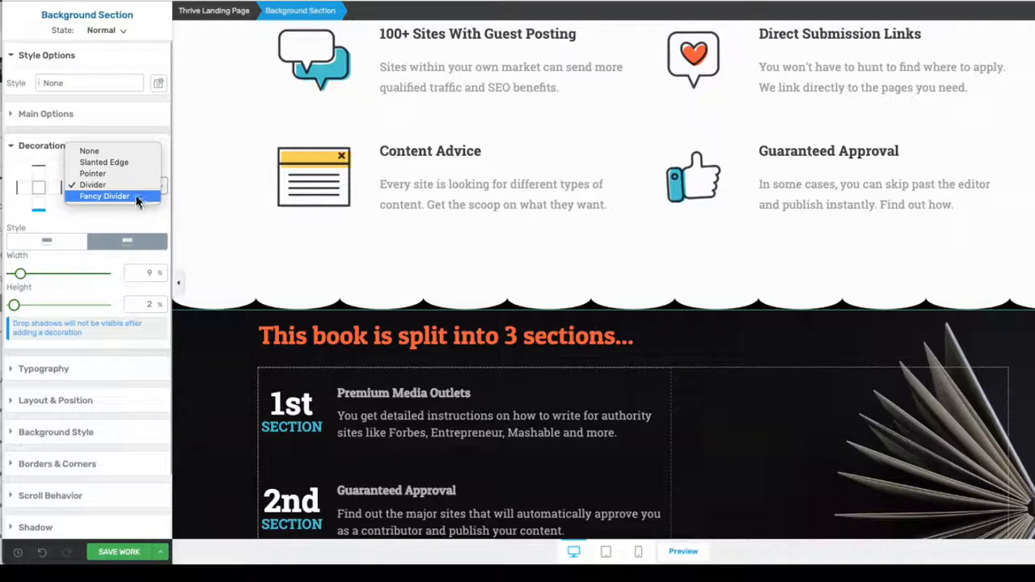
left_click(135, 197)
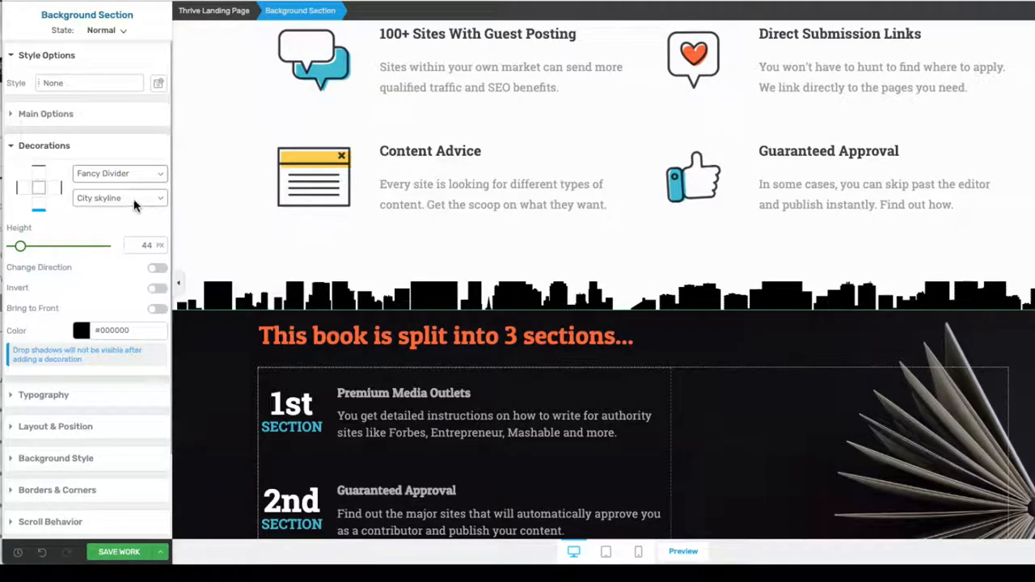
mouse_move(22, 250)
left_mouse_down()
mouse_move(82, 247)
mouse_move(35, 248)
mouse_move(37, 256)
left_mouse_up()
left_click(157, 272)
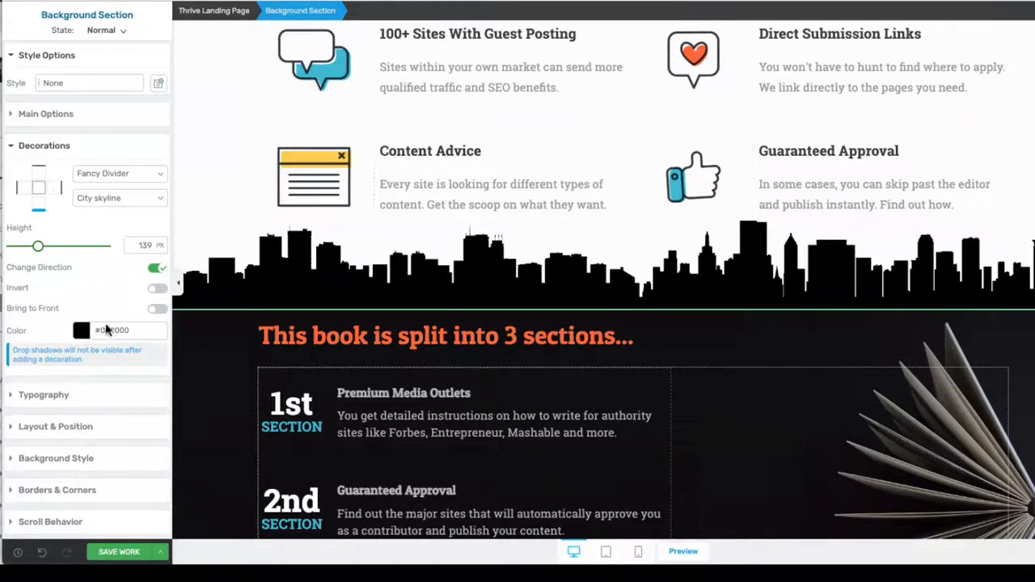
left_click_drag(38, 245, 43, 249)
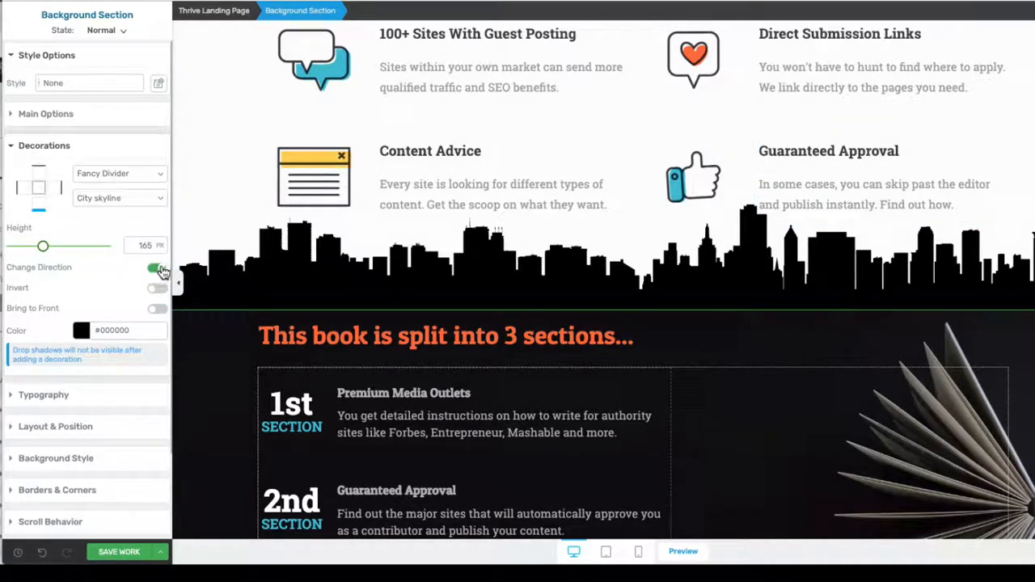
left_click(158, 268)
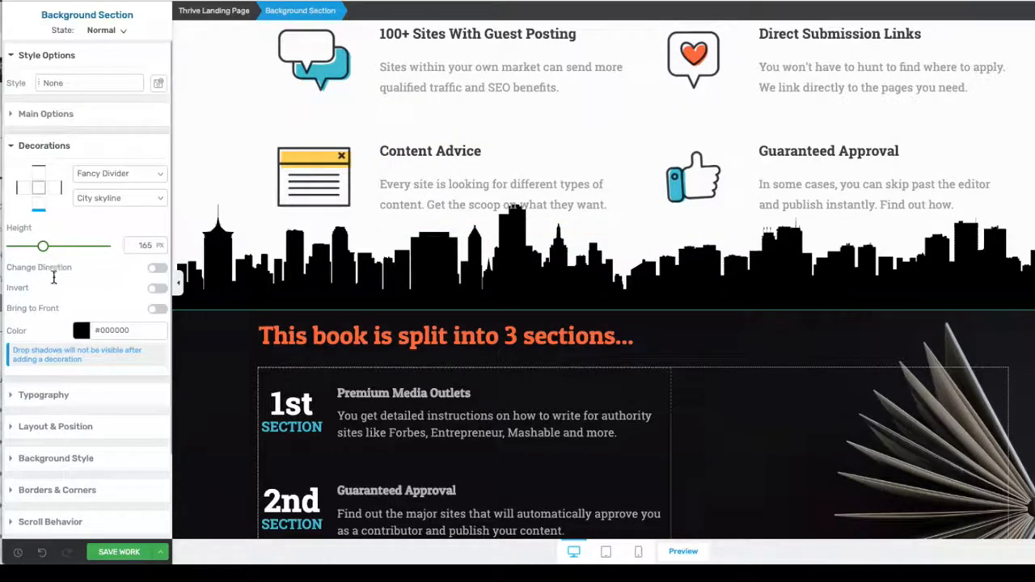
left_click(158, 271)
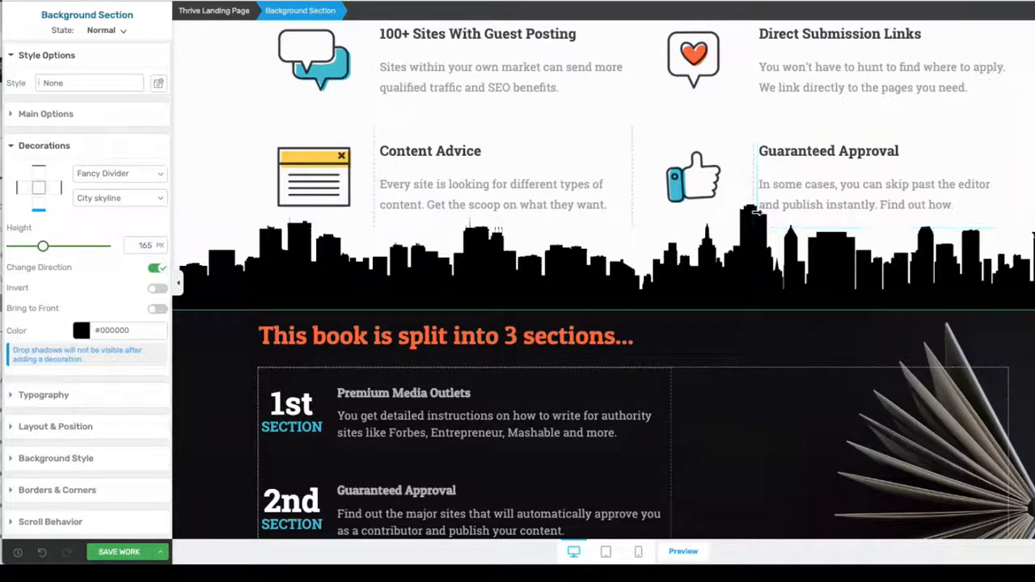
left_click_drag(43, 247, 37, 249)
Change the fancy divider shape to Clouds and set its height to 240 px.
left_click(159, 198)
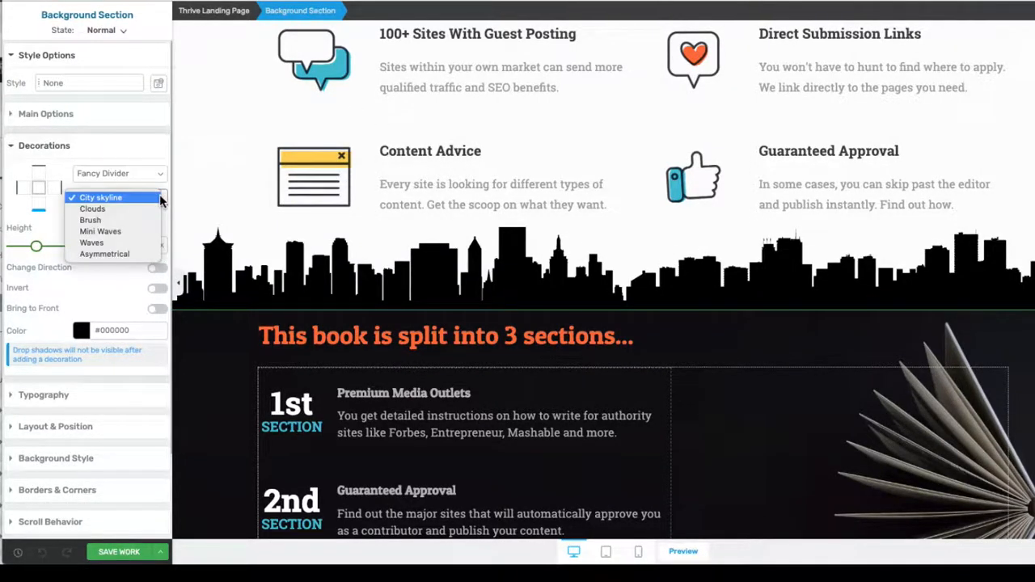
left_click(151, 209)
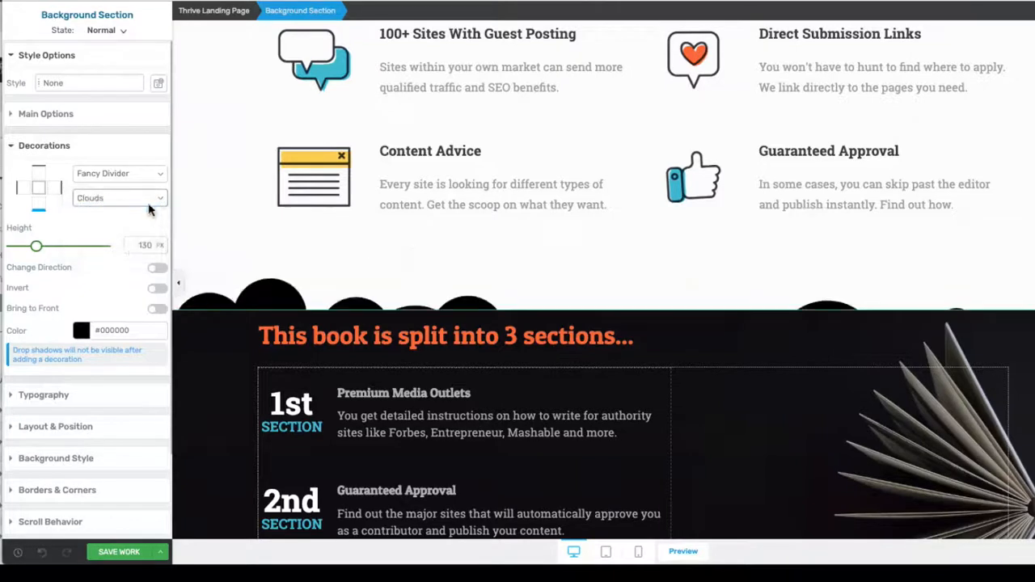
left_click_drag(38, 245, 55, 249)
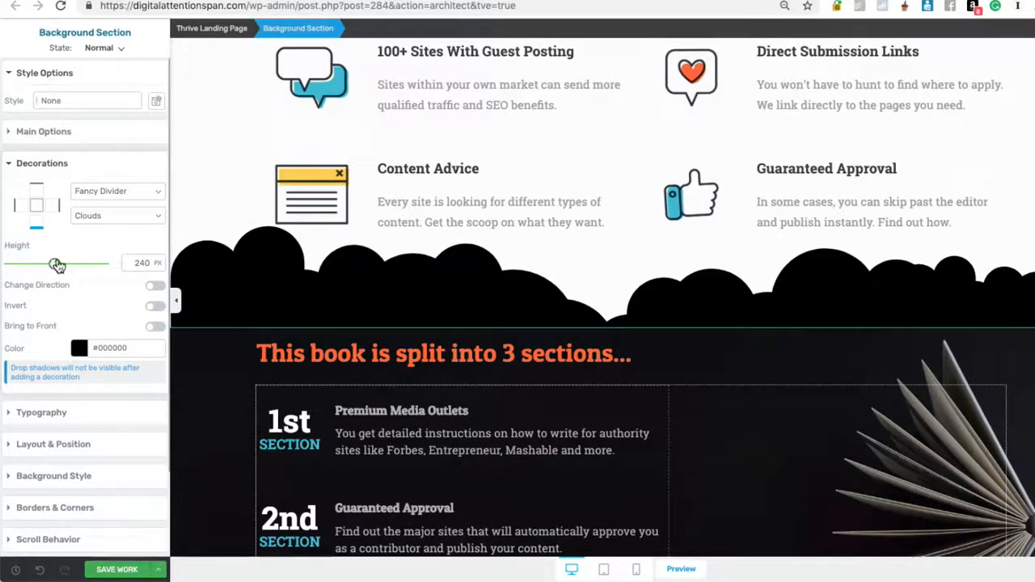
Try Change Direction and Invert on the Clouds divider, switching each off again.
left_click(158, 215)
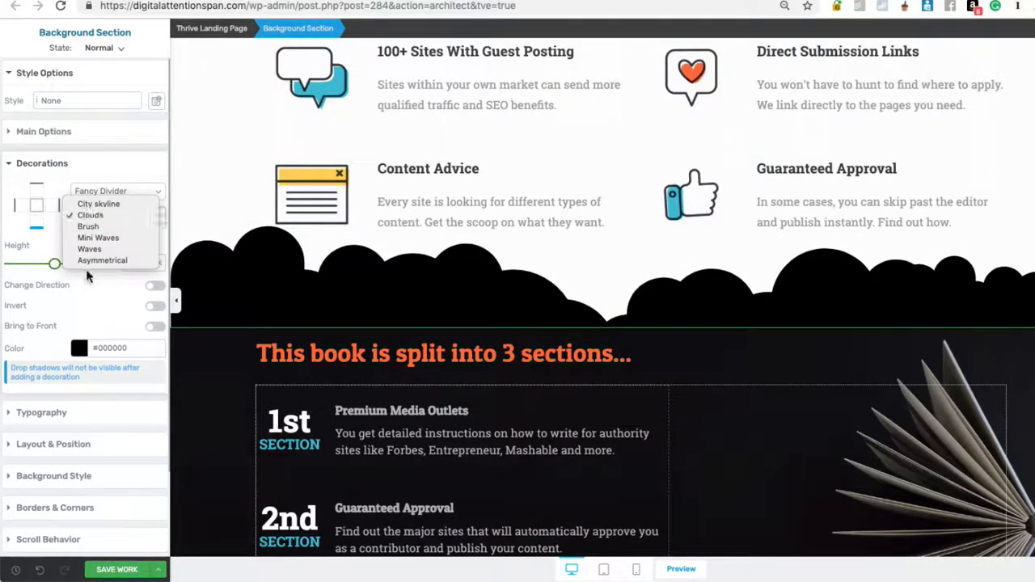
left_click(88, 277)
left_click(153, 289)
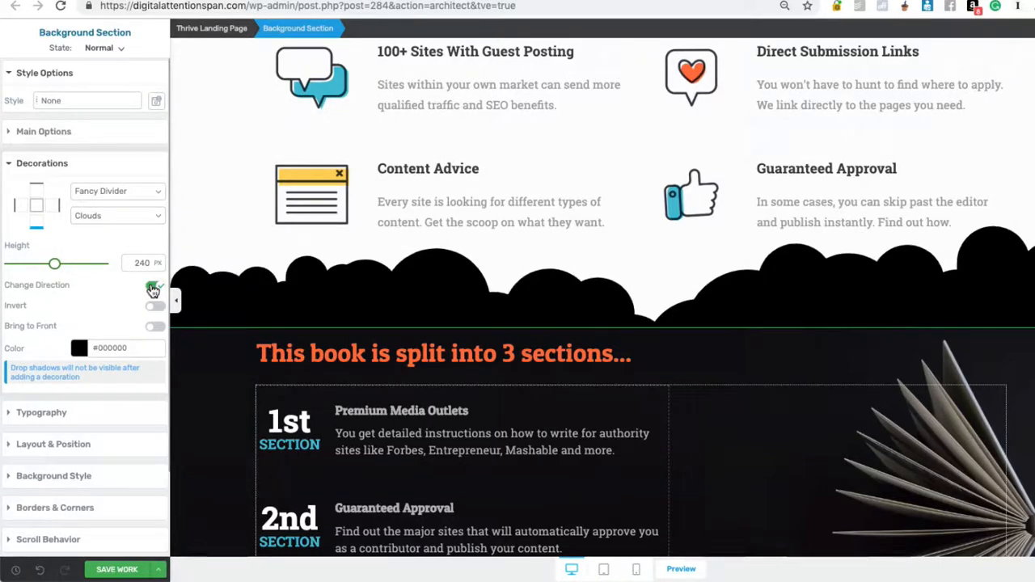
left_click(154, 287)
left_click(153, 309)
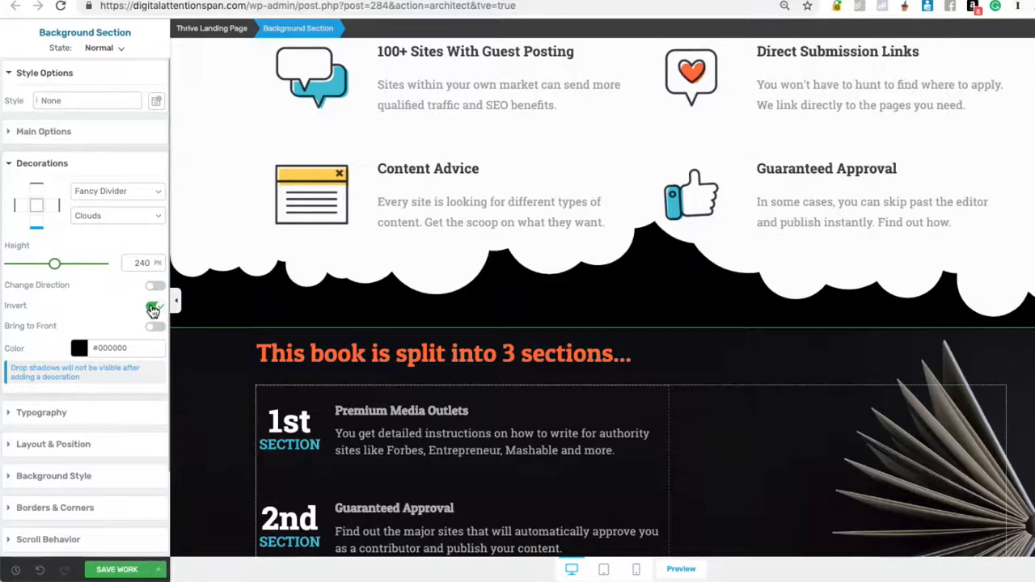
left_click(154, 307)
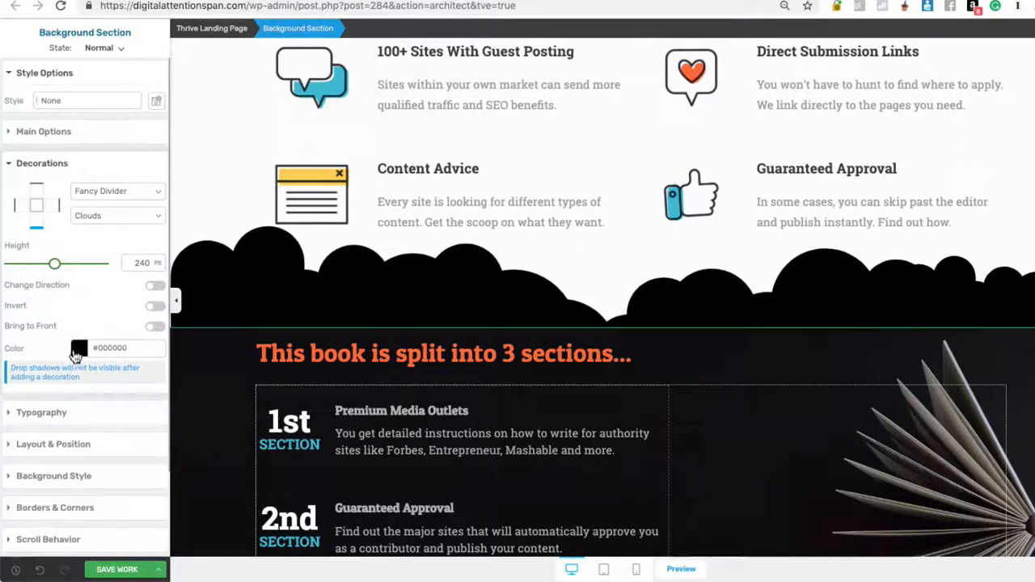
Change the fancy divider shape to Brush and reduce its height to 70 px.
left_click(159, 217)
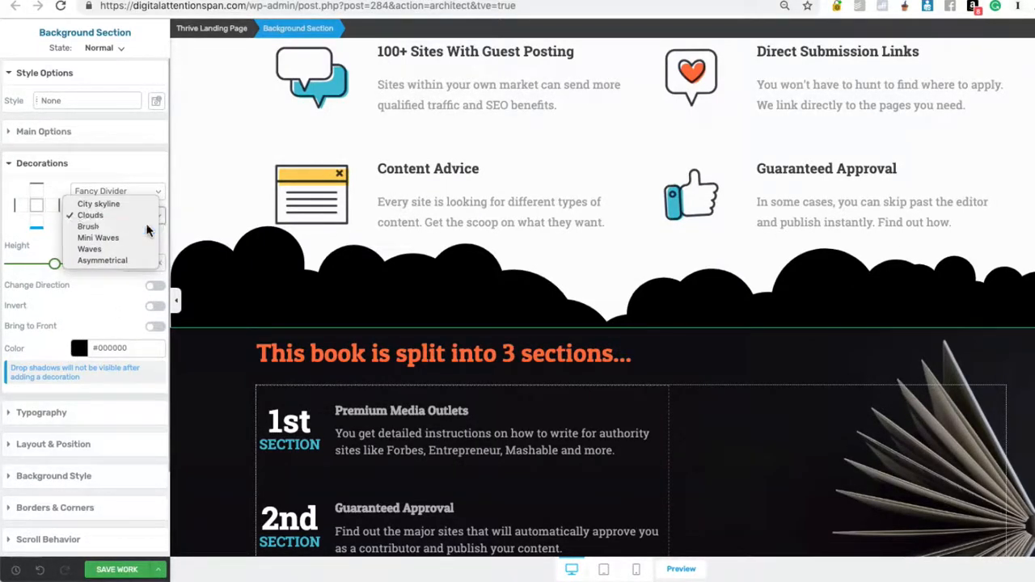
left_click(149, 228)
left_click_drag(55, 275, 19, 279)
left_click_drag(19, 280, 23, 280)
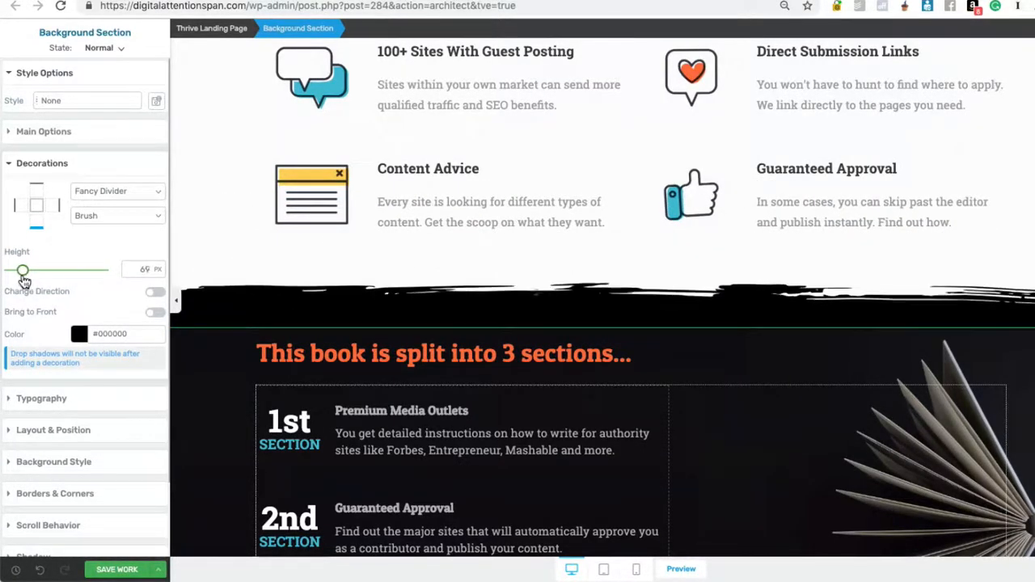
Try the Mini Waves shape for the fancy divider, then switch it to Waves with a height of 55 px.
left_click(157, 215)
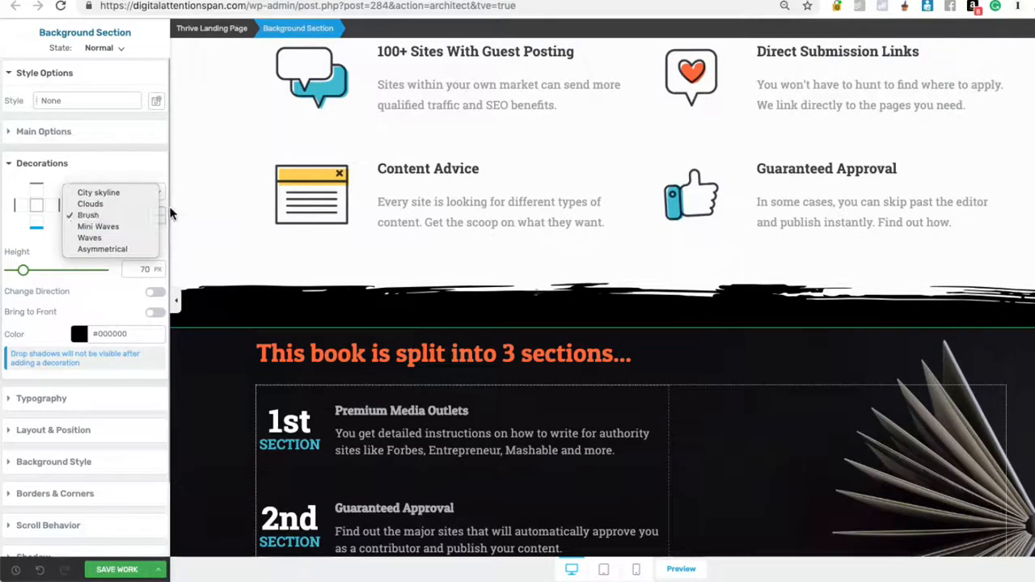
left_click(131, 229)
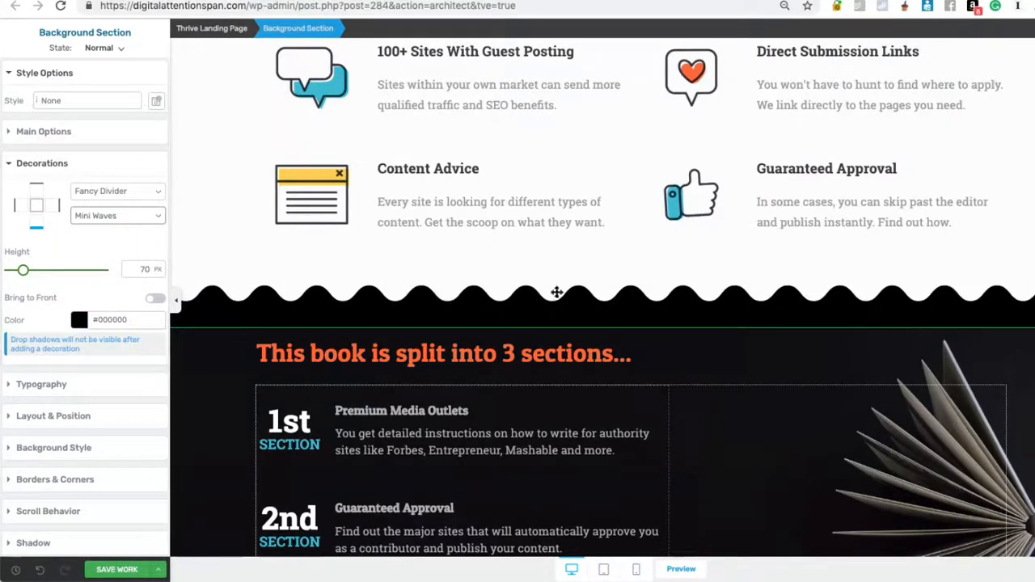
left_click(159, 217)
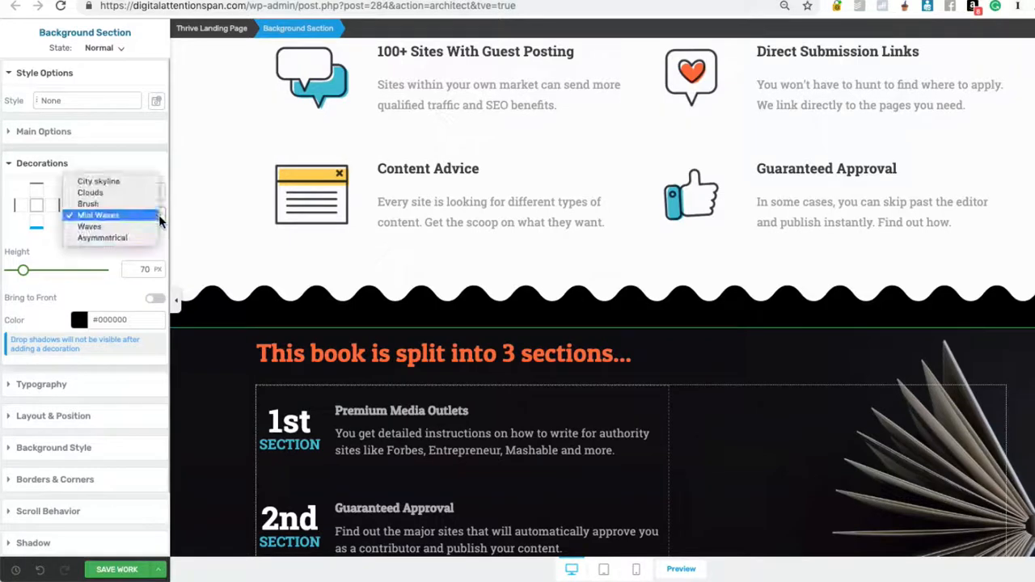
left_click(146, 231)
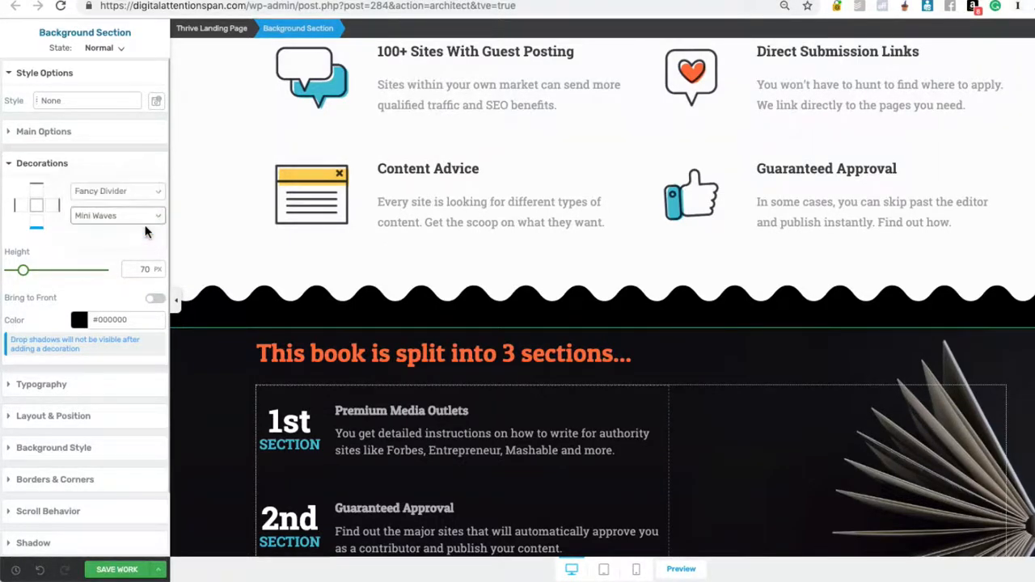
left_click_drag(27, 278, 28, 272)
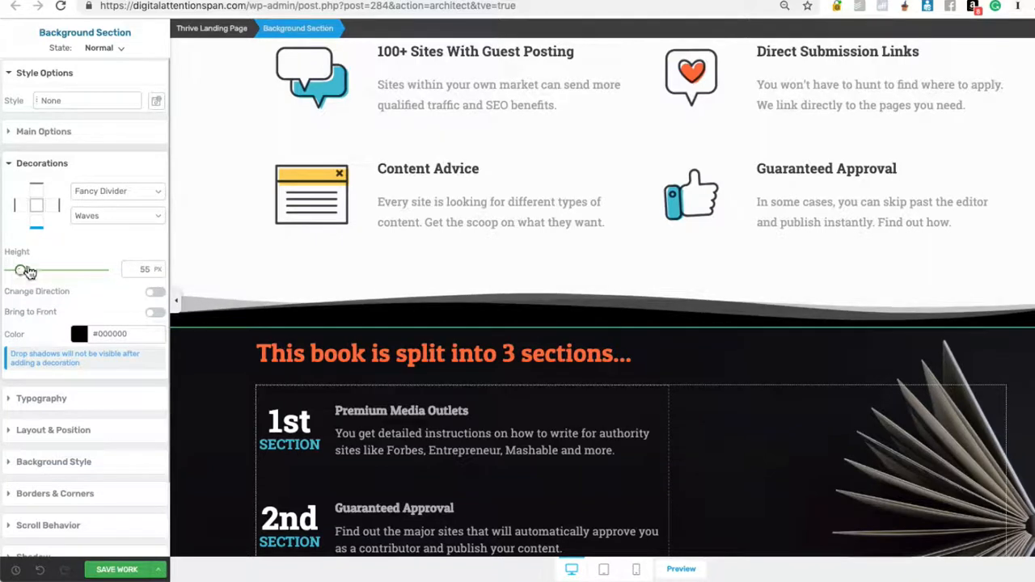
Change the fancy divider shape to Asymmetrical and reduce its height to 51 px.
left_click(159, 216)
left_click(141, 230)
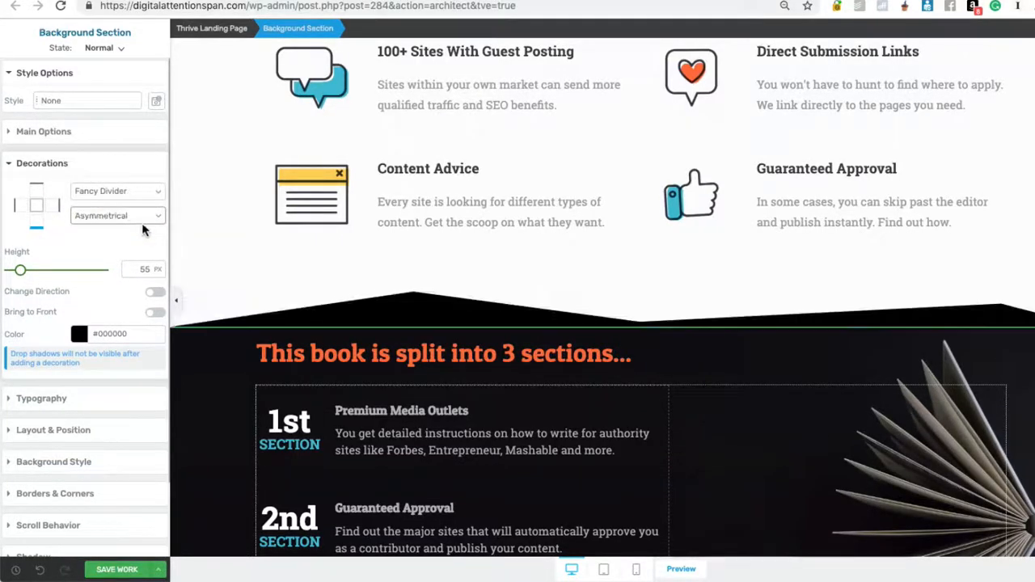
mouse_move(24, 275)
left_mouse_down()
mouse_move(46, 273)
mouse_move(20, 273)
left_mouse_up()
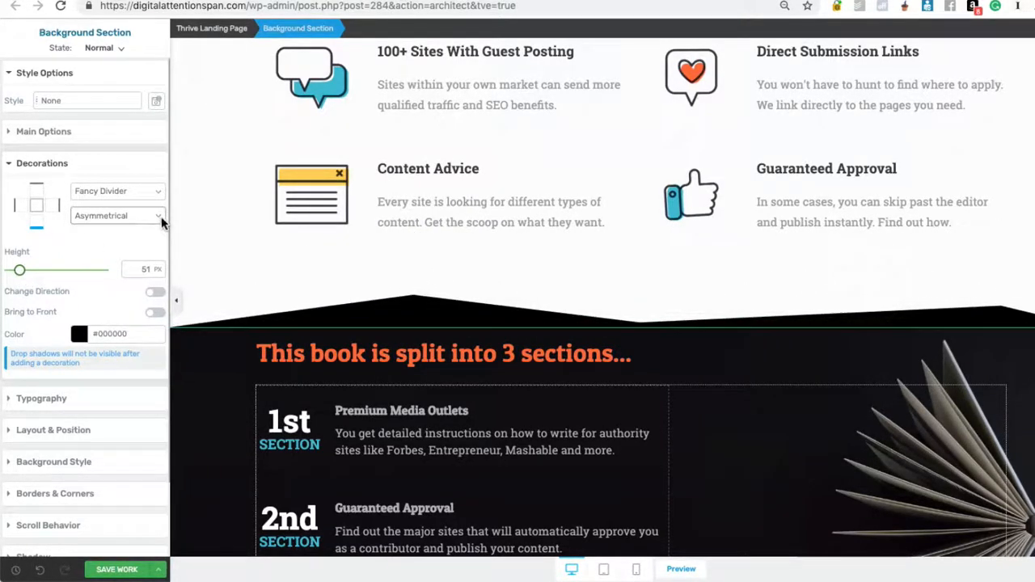
Return the fancy divider to the Waves shape at 54 px high, leaving Change Direction off after trying it on.
left_click(161, 216)
left_click(146, 212)
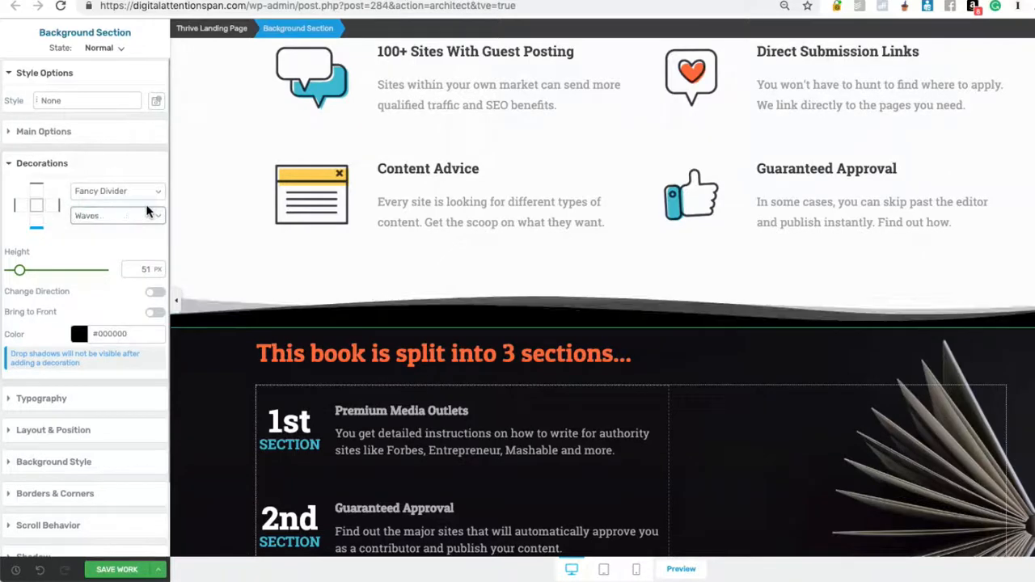
mouse_move(19, 270)
left_mouse_down()
mouse_move(89, 272)
mouse_move(20, 270)
left_mouse_up()
left_click(152, 294)
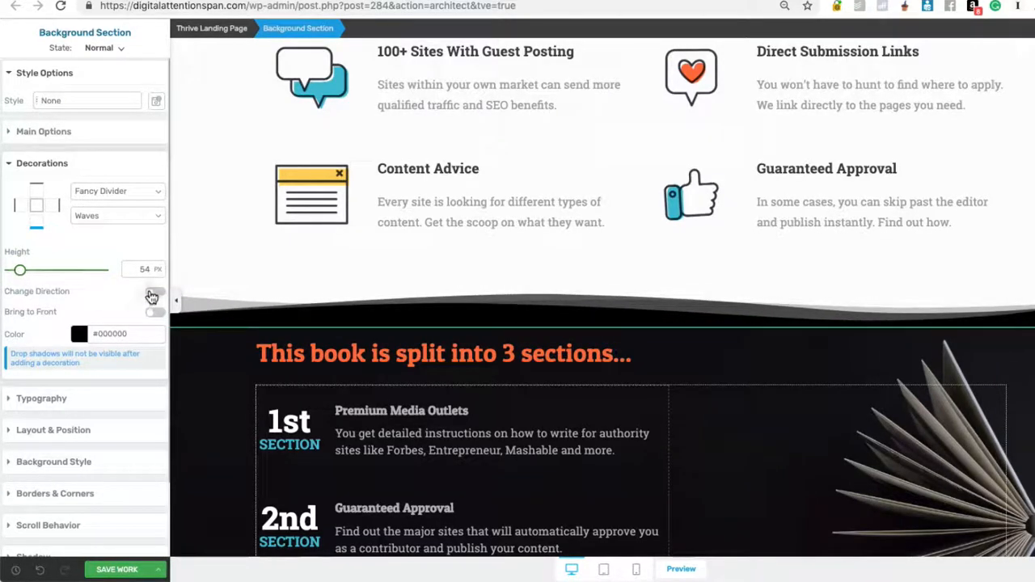
left_click(152, 295)
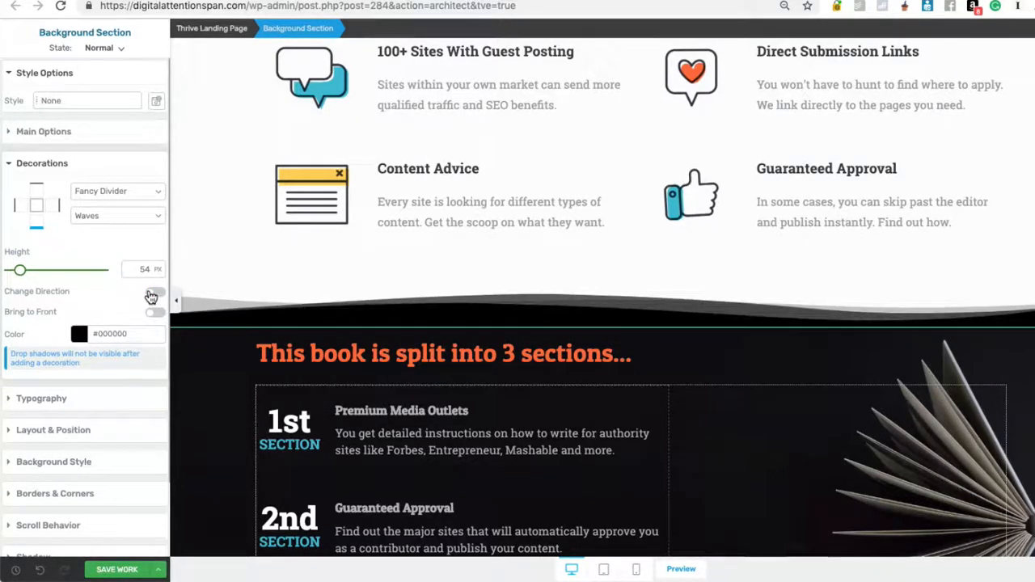